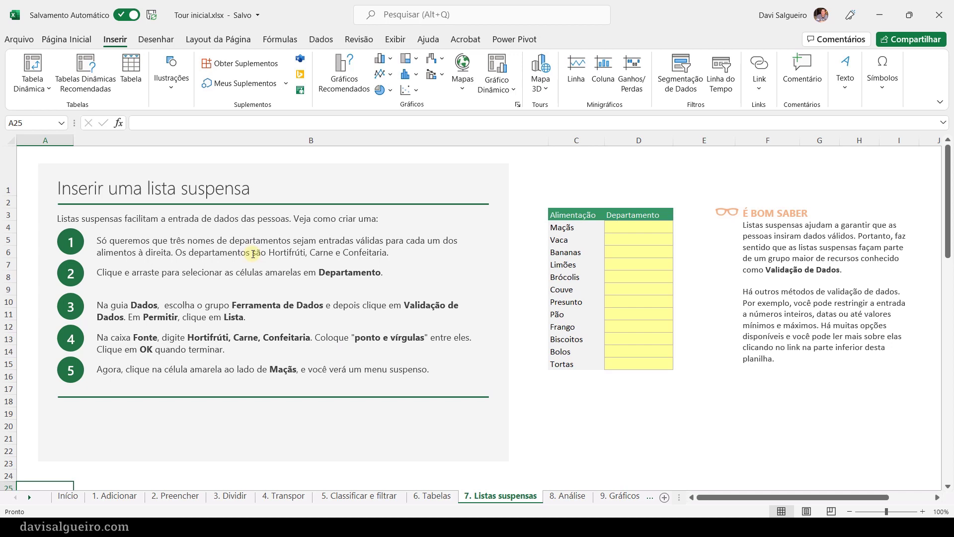
Open the data validation settings for the yellow Departamento cells D4:D15
left_click(640, 236)
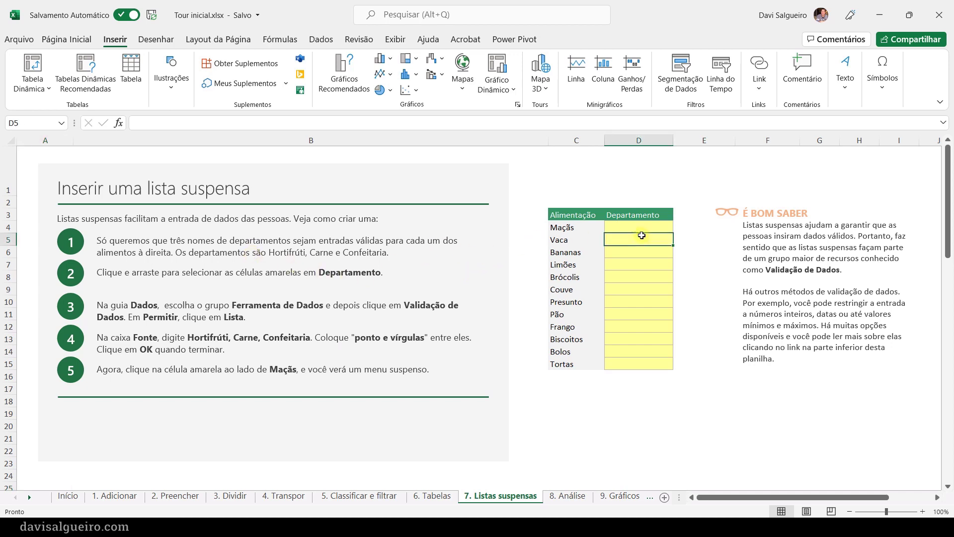
left_click(640, 226)
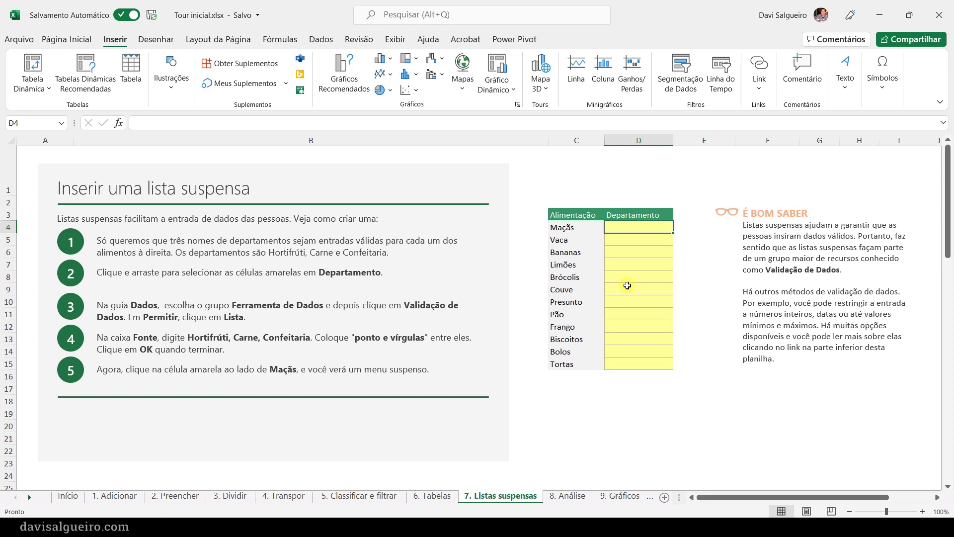
left_click_drag(629, 229, 648, 360)
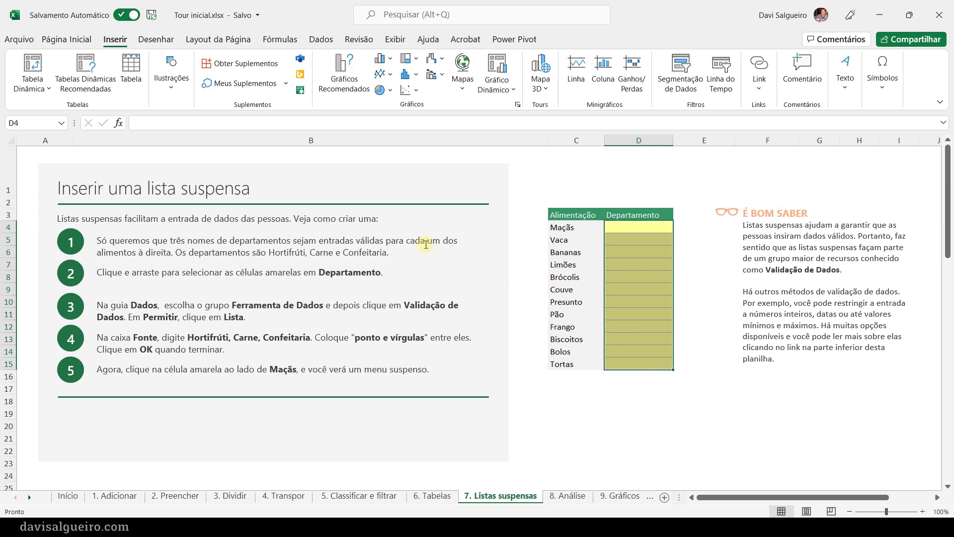
left_click(322, 39)
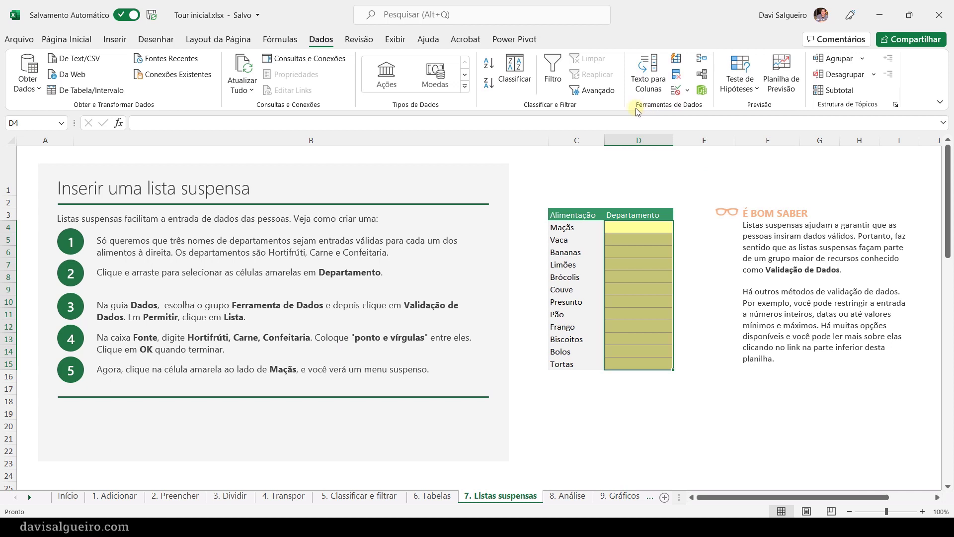
left_click(688, 91)
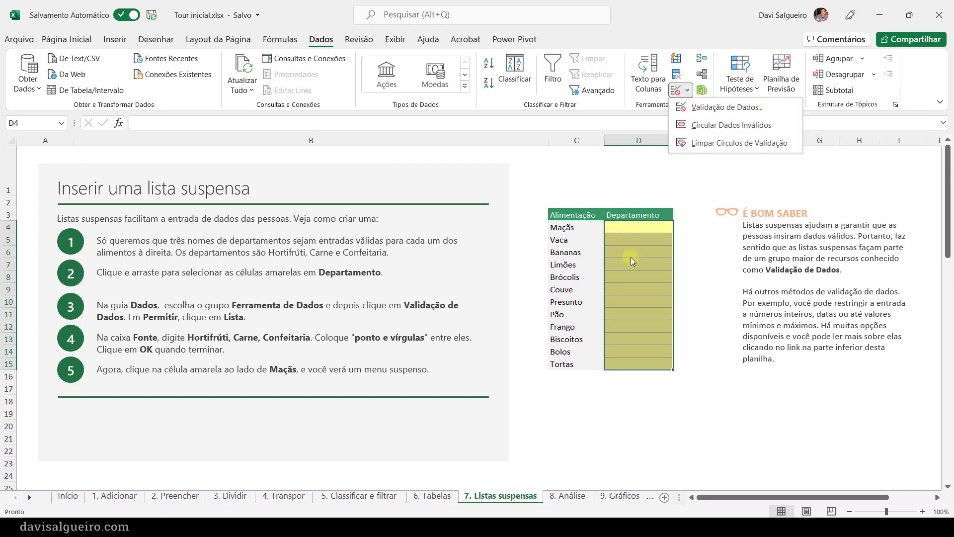
left_click(706, 110)
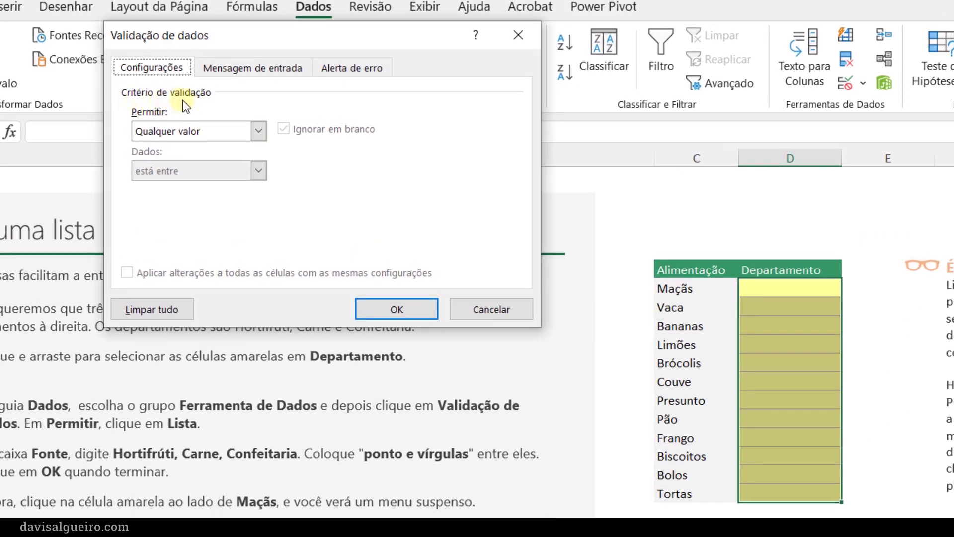
Allow only a Lista with the source Hortifrúti;Carne;Confeitaria and apply the validation
left_click(259, 131)
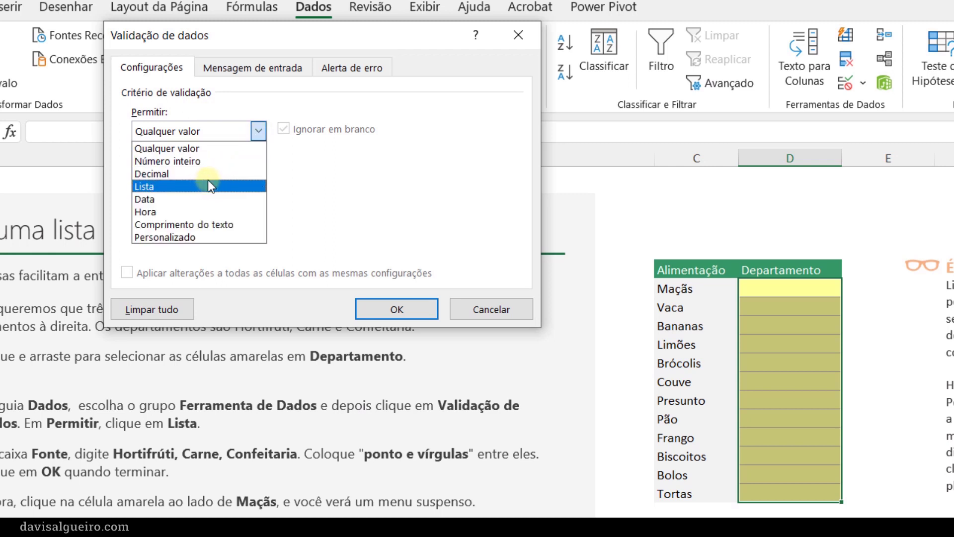
left_click(175, 187)
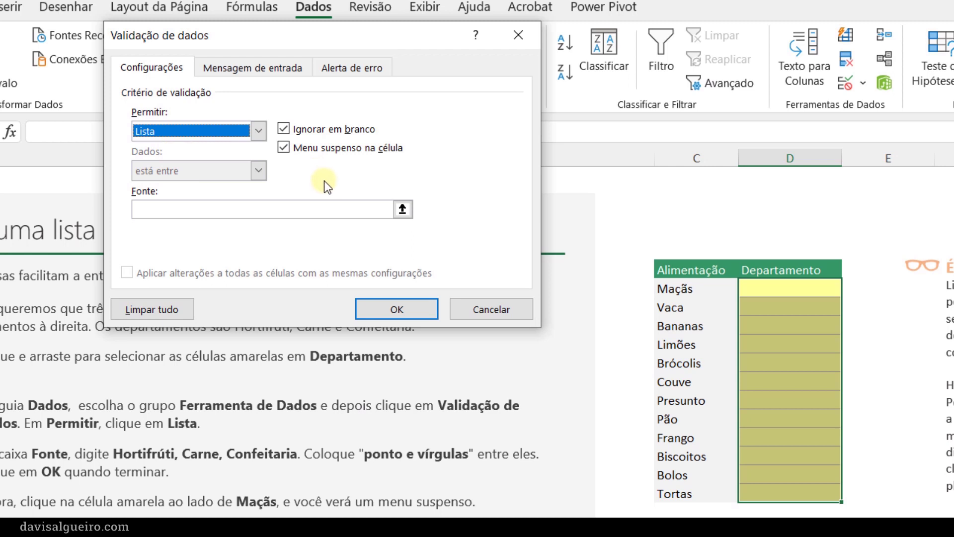
left_click(179, 205)
left_click(179, 206)
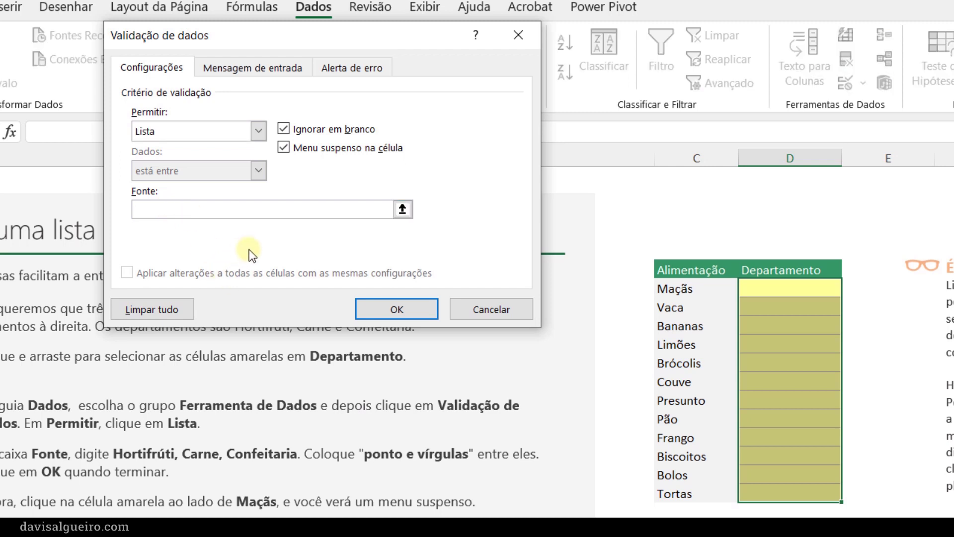
type("Hortifrúti;Carne;Confeitaria")
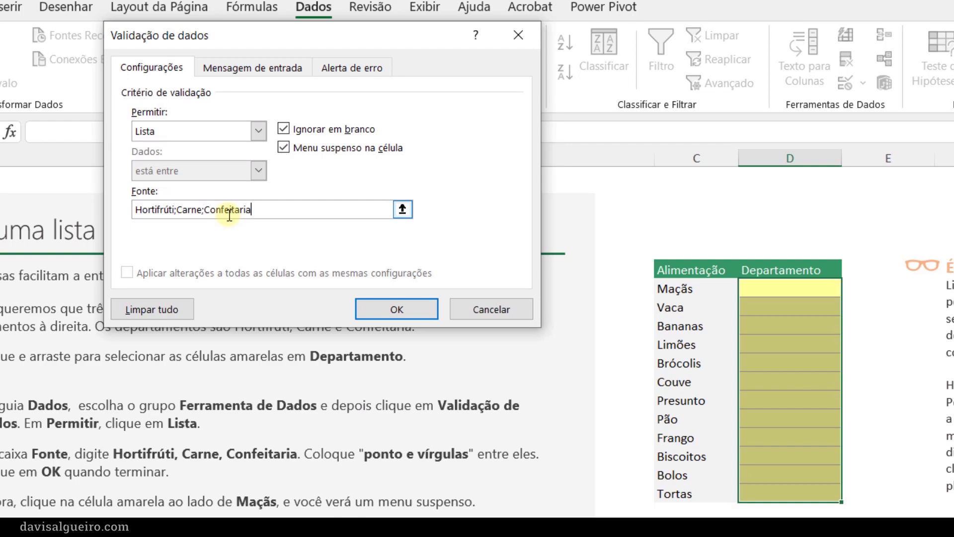
left_click(368, 312)
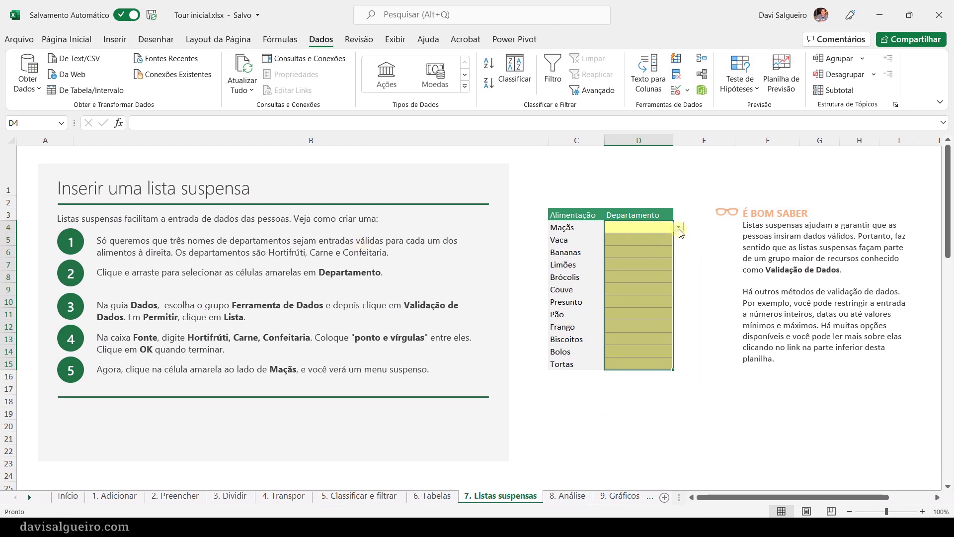
Choose Hortifrúti as the department for Maçãs and Carne for Vaca from their dropdown lists
left_click(621, 182)
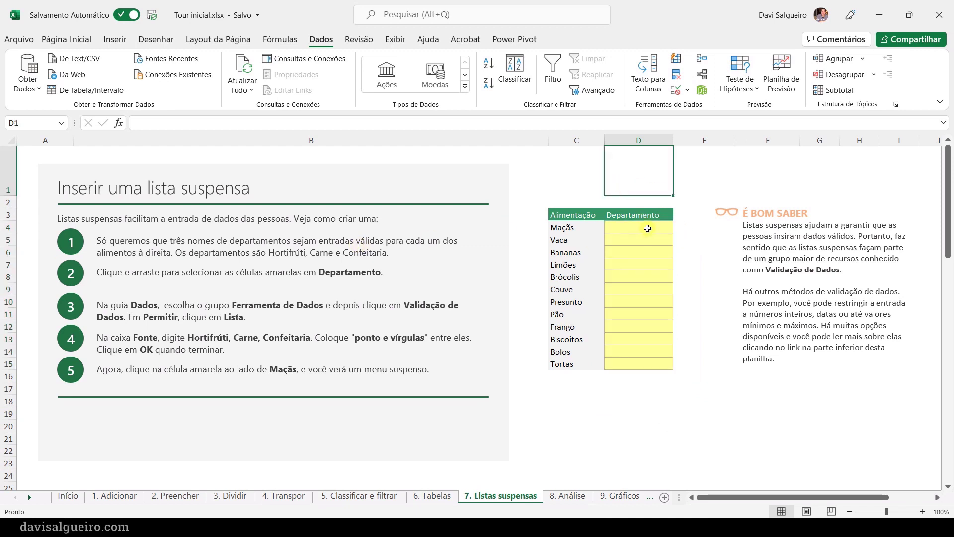
left_click(648, 228)
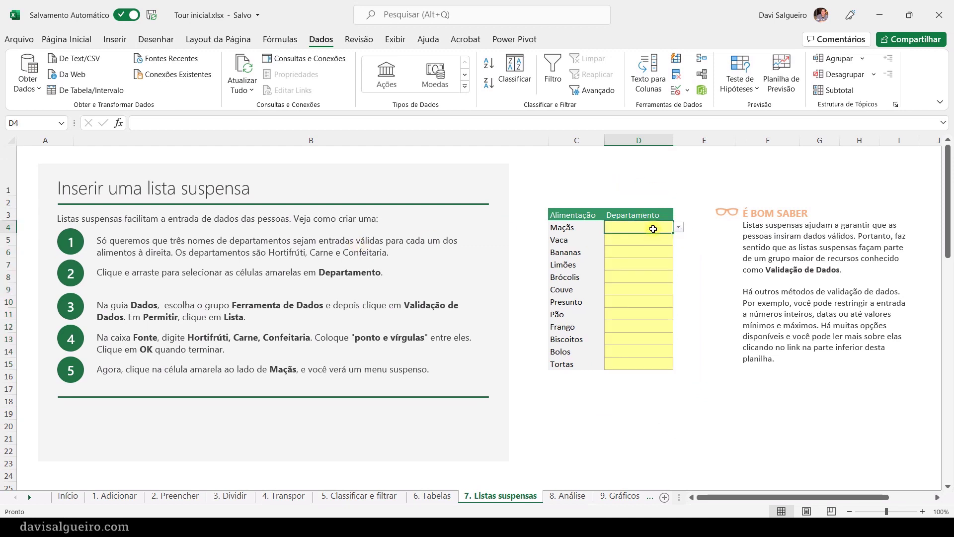
left_click(678, 227)
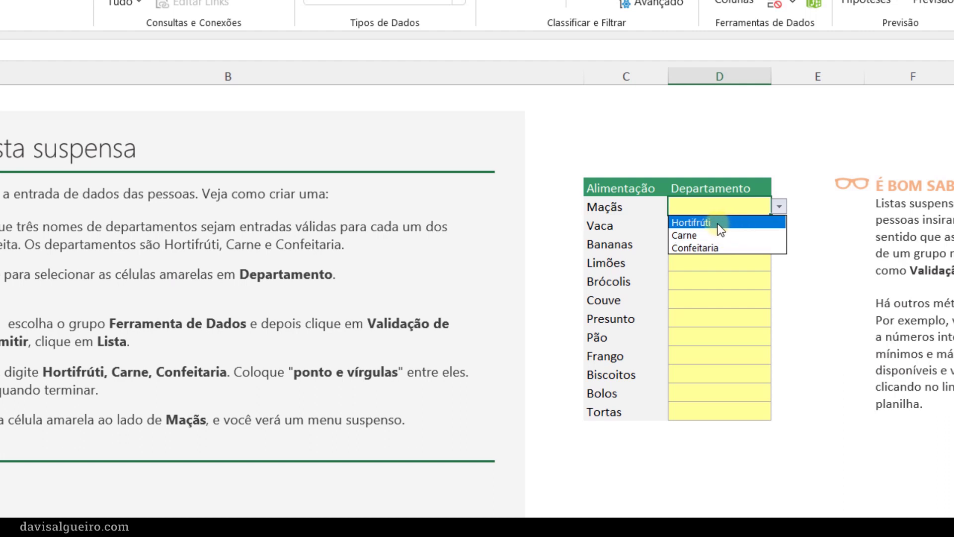
left_click(718, 224)
left_click(761, 226)
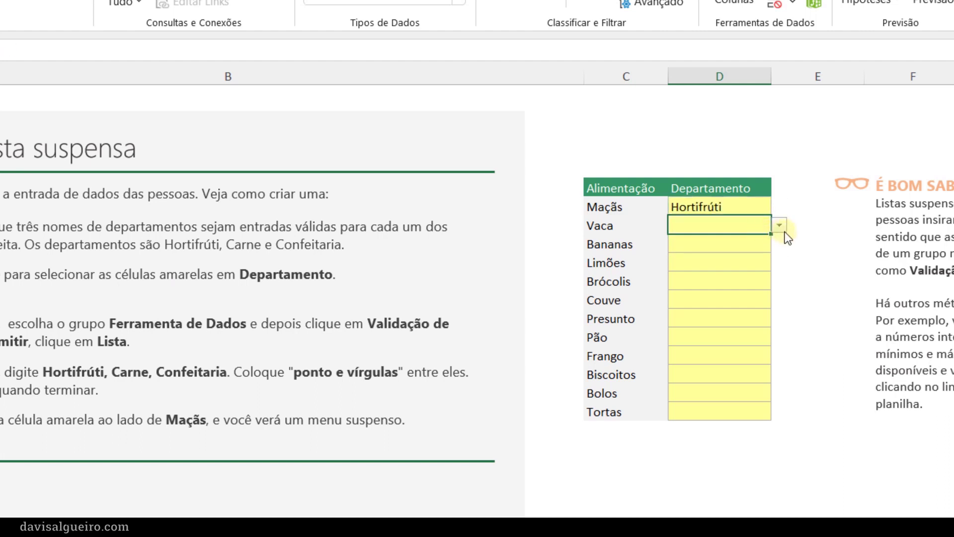
left_click(779, 226)
left_click(726, 253)
left_click(731, 242)
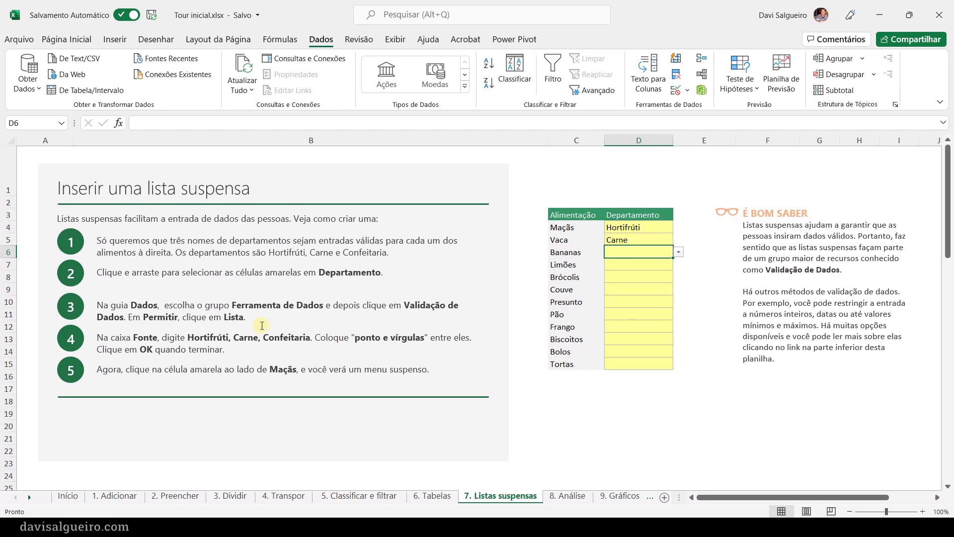
Convert the Departamento list in F31:F34 of the recommended-practice section into a table with headers
scroll(251, 328, "down", 3)
scroll(250, 329, "down", 6)
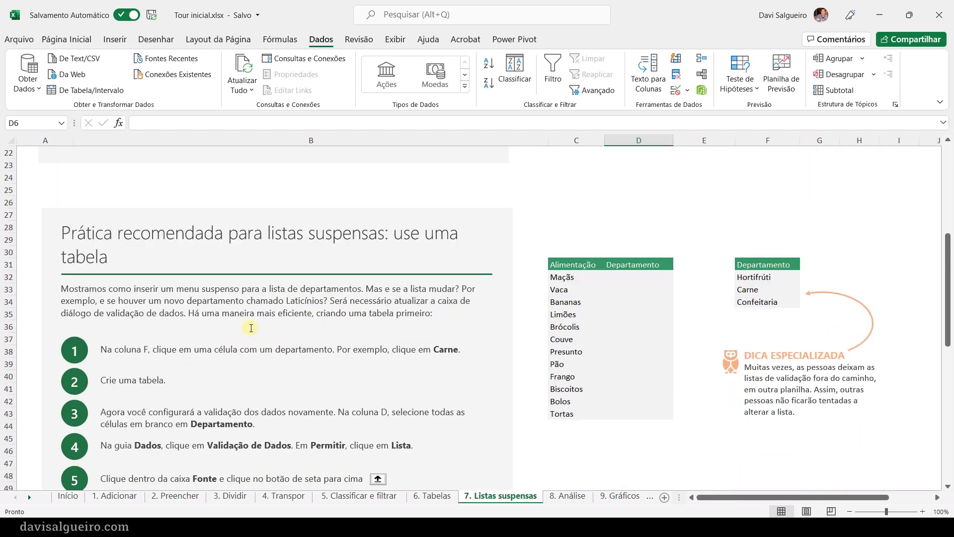
scroll(251, 328, "down", 1)
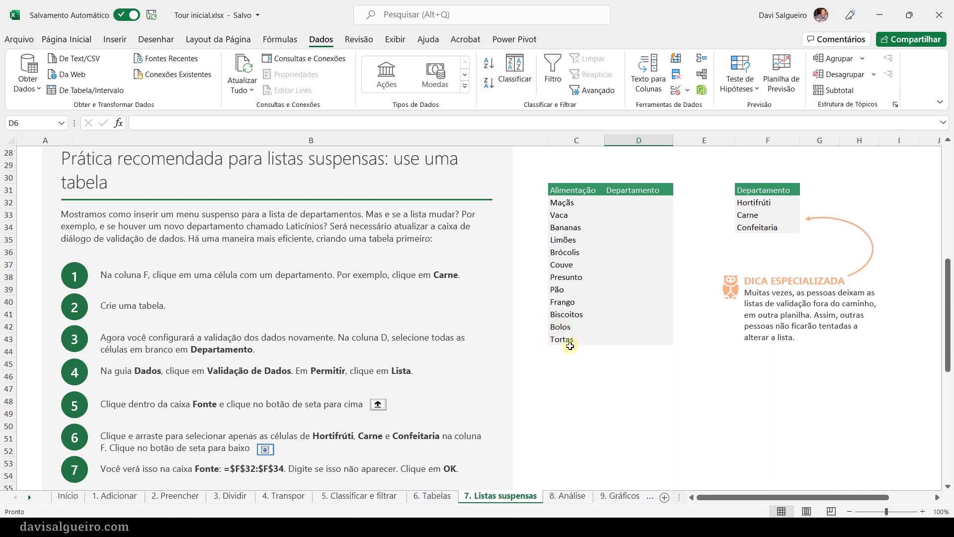
left_click(746, 214)
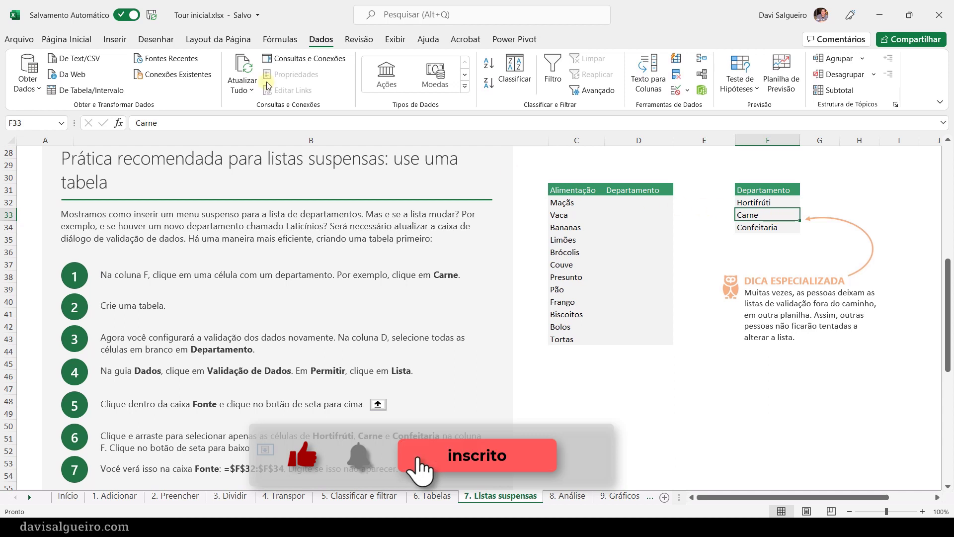
left_click(119, 41)
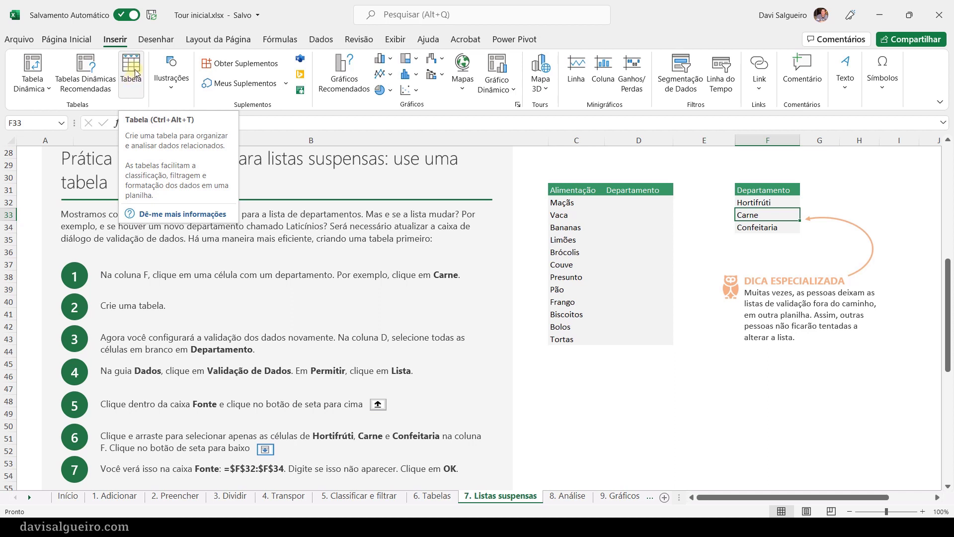
left_click(133, 65)
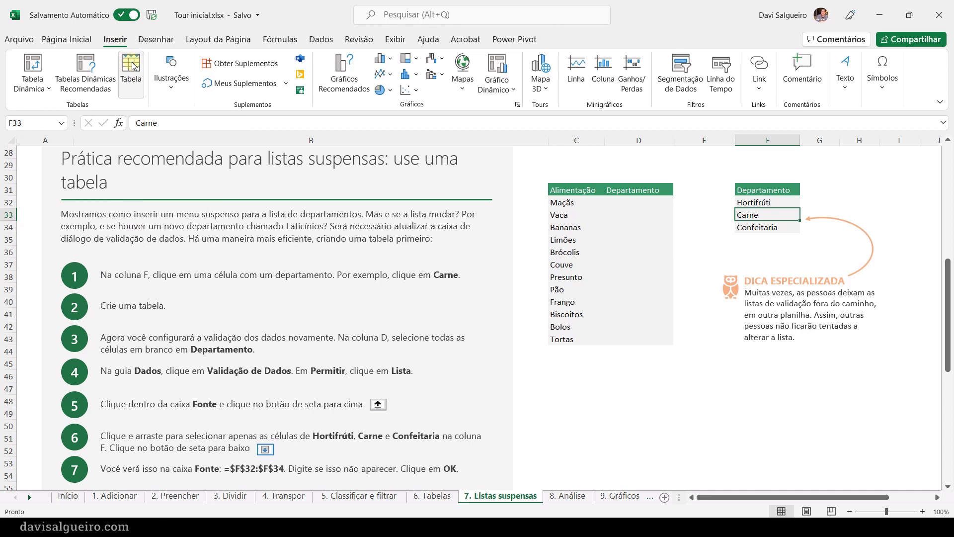
left_click(134, 66)
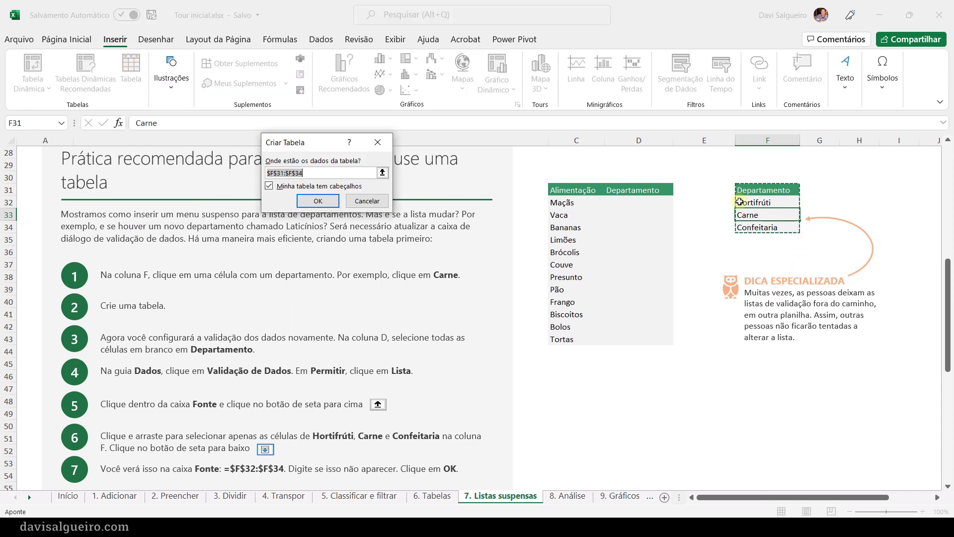
left_click(316, 202)
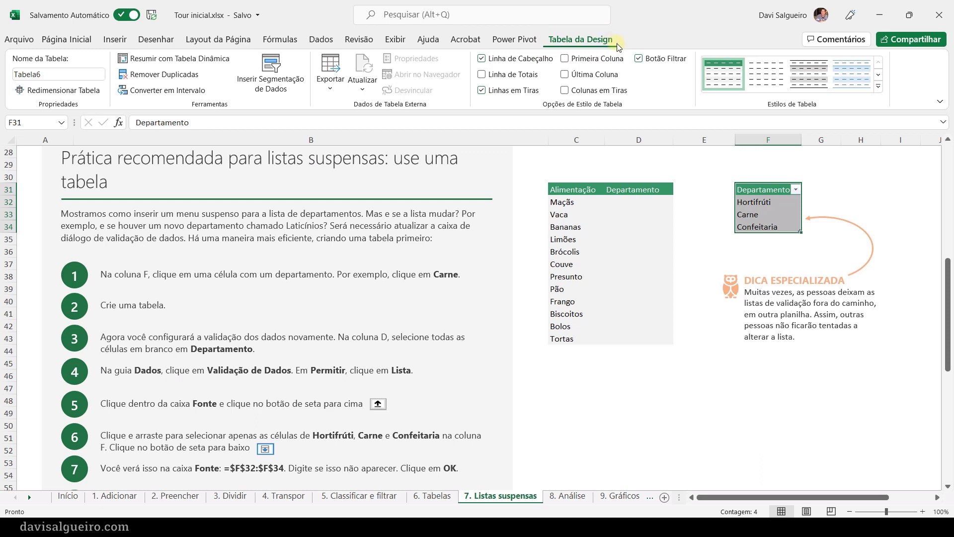
Rename the new department table as Departamento_TB
left_click(75, 74)
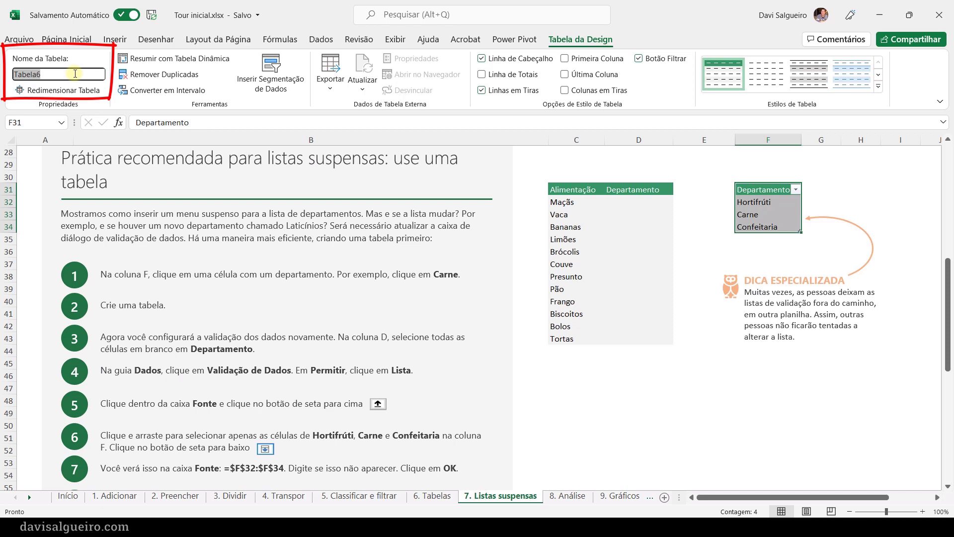
key("BackSpace")
type("Departamento")
type("TB")
key("BackSpace")
key("BackSpace")
type("_TB")
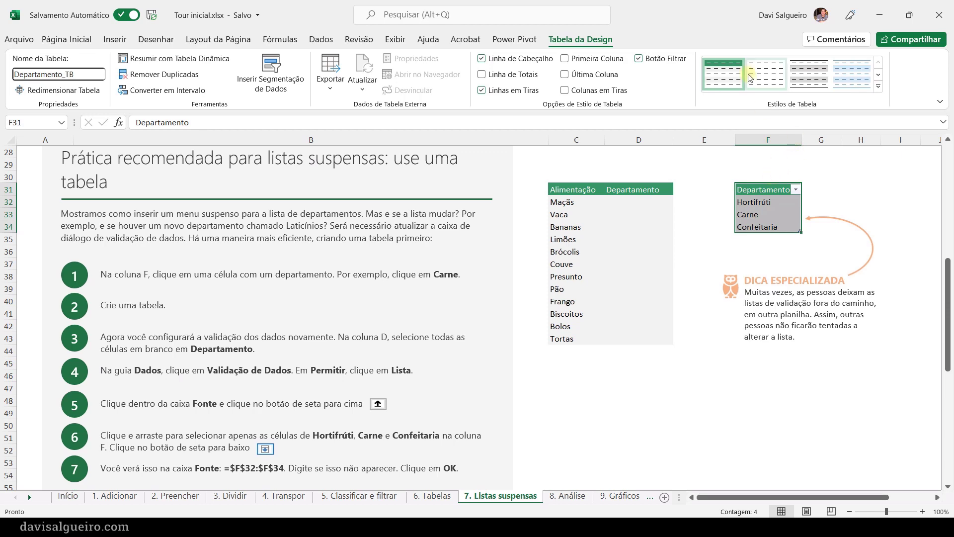
left_click(767, 211)
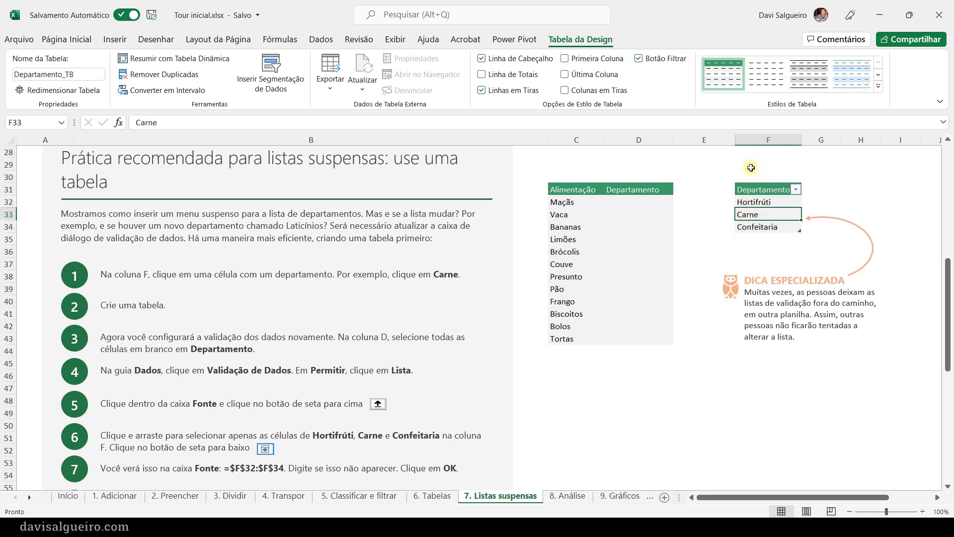
Apply the green Clara table style with gridlines between the rows to the Departamento_TB table
left_click(879, 88)
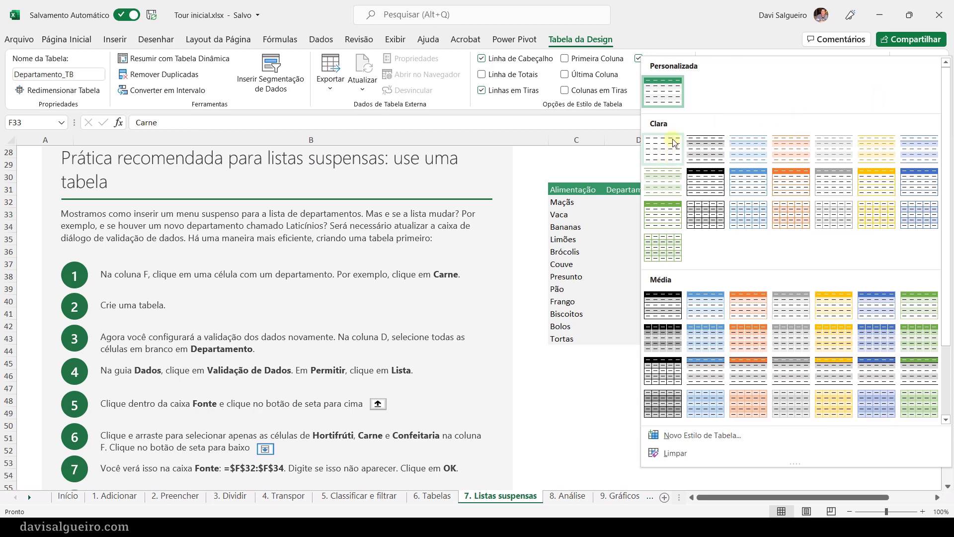
left_click(667, 230)
left_click(730, 263)
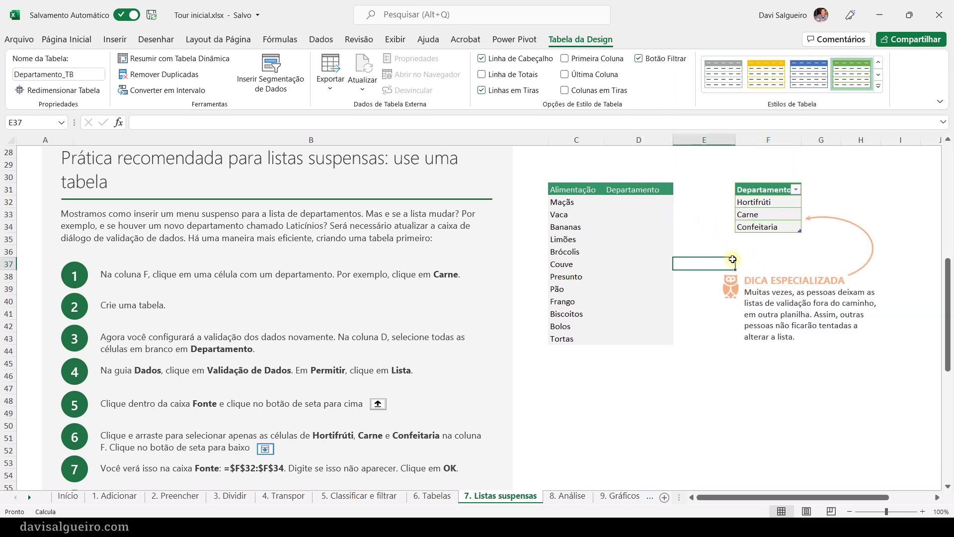
left_click(768, 205)
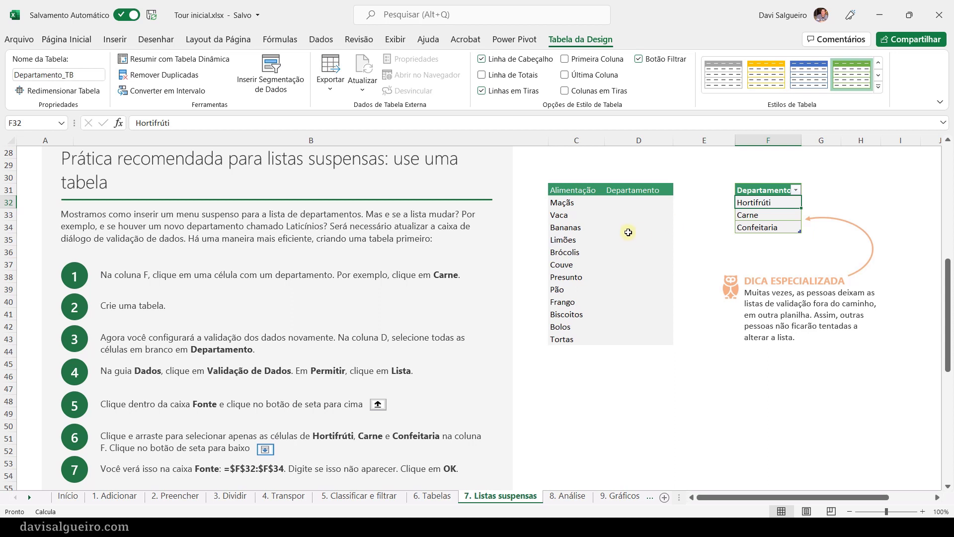
Open data validation for the empty Departamento cells D32:D43 and allow only values from a list (Lista)
left_click_drag(633, 205, 632, 339)
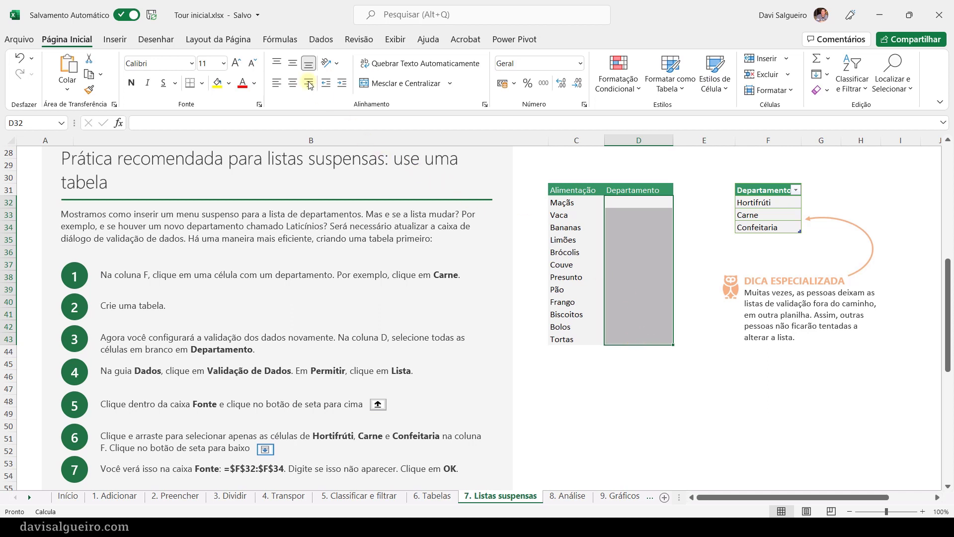
left_click(320, 41)
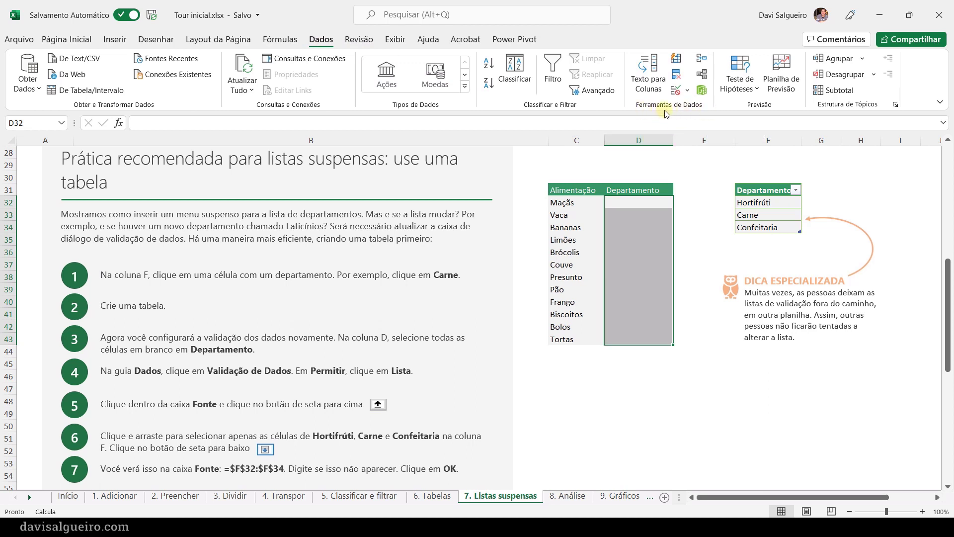
left_click(687, 90)
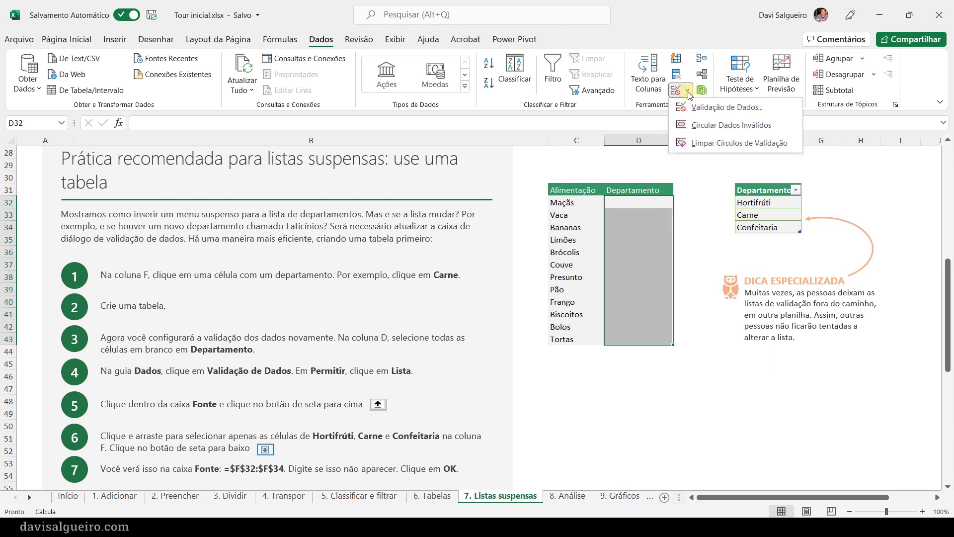
left_click(703, 115)
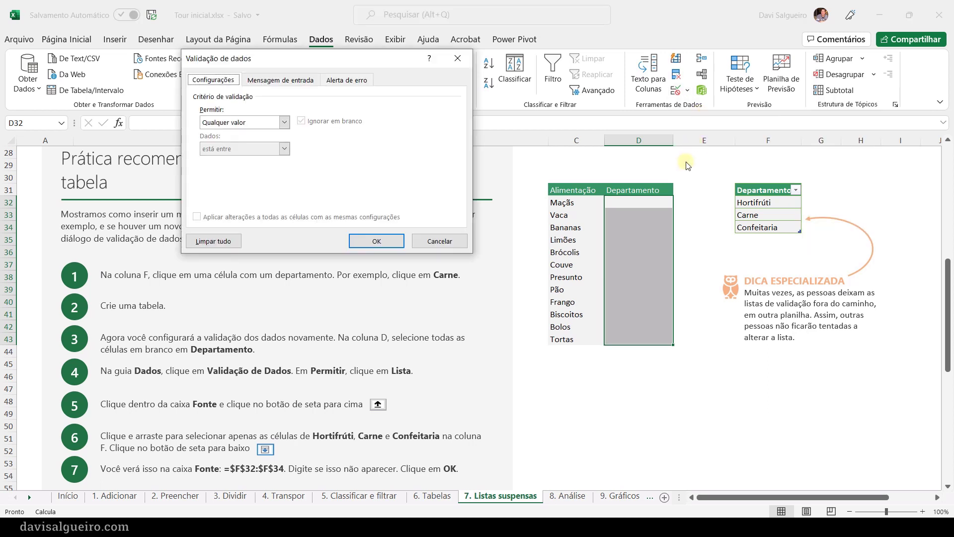
left_click(285, 123)
left_click(261, 159)
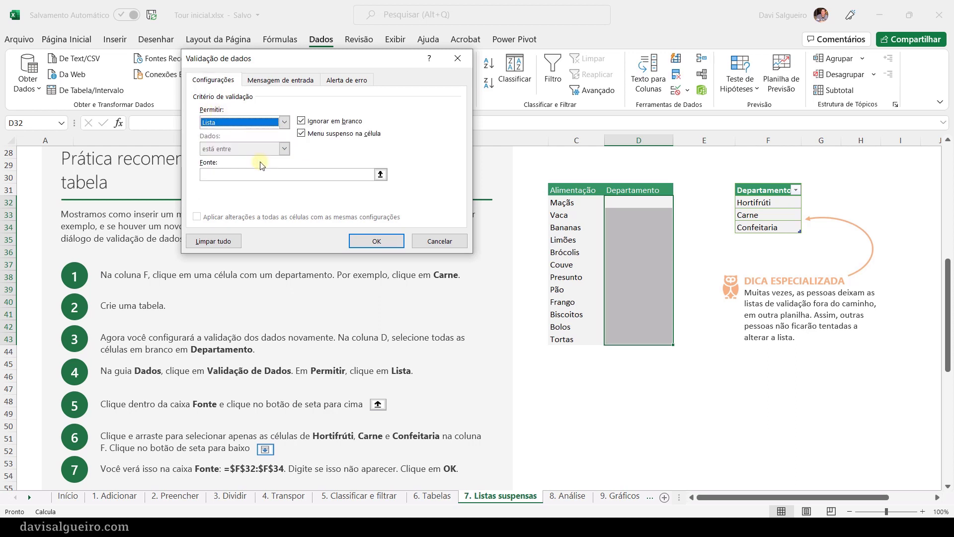
Set the list source to the department table cells =$F$32:$F$34 and apply the validation
left_click(227, 177)
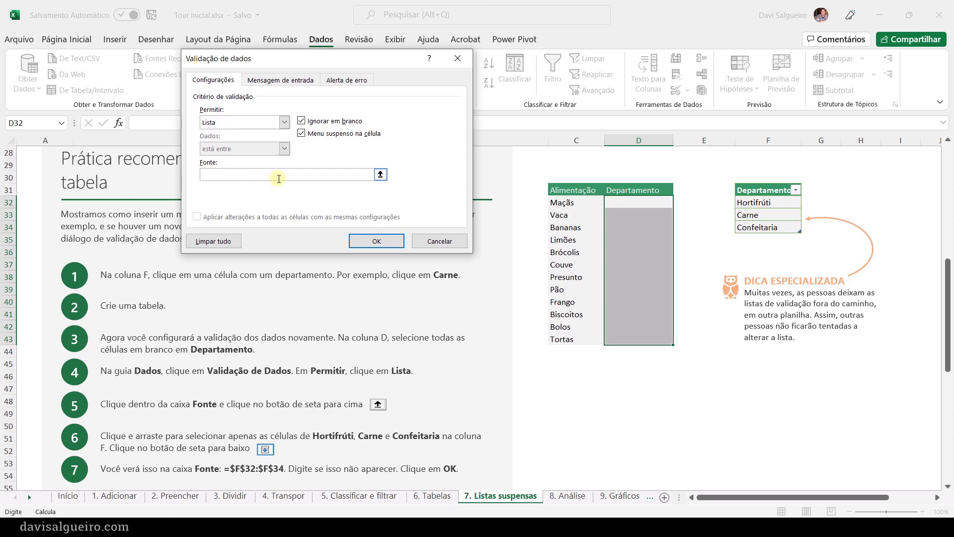
left_click(381, 175)
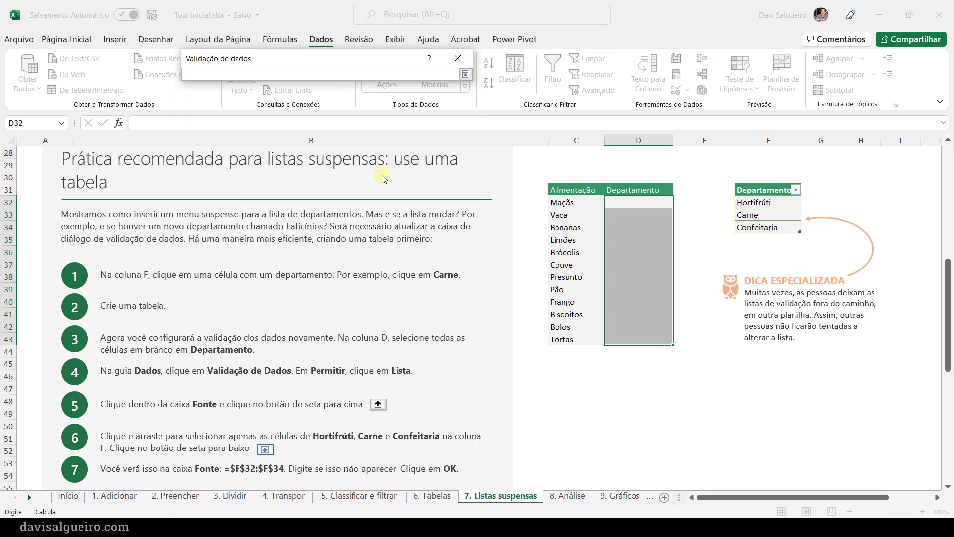
left_click_drag(759, 204, 761, 228)
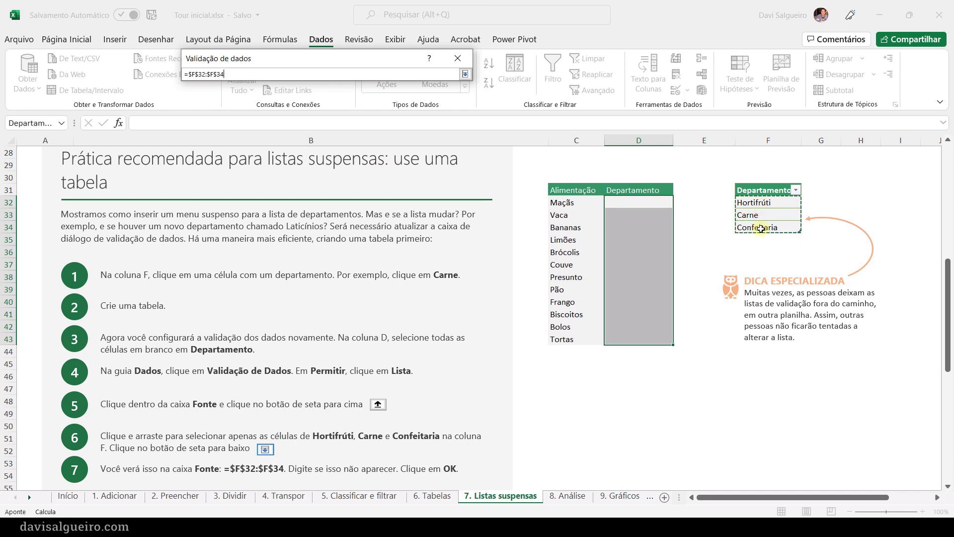
left_click(465, 75)
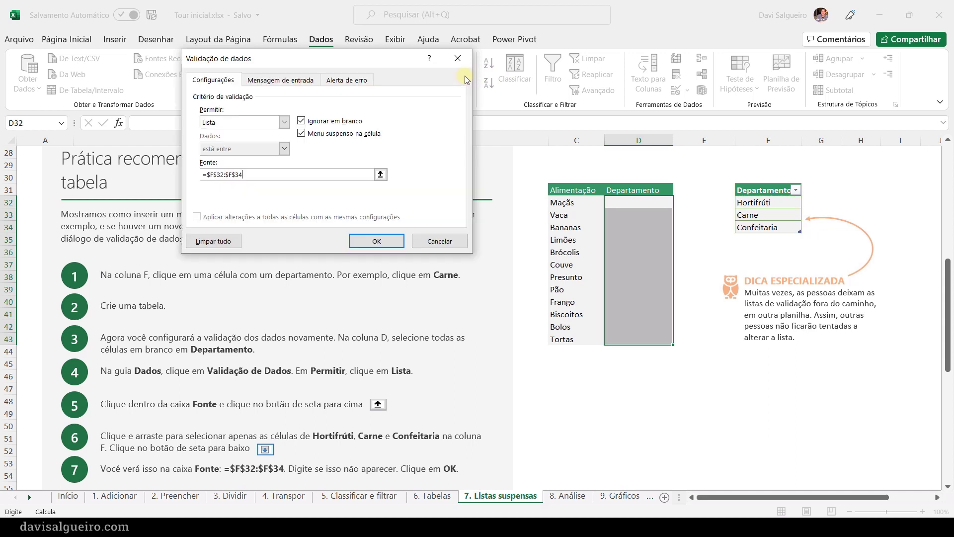
left_click(378, 242)
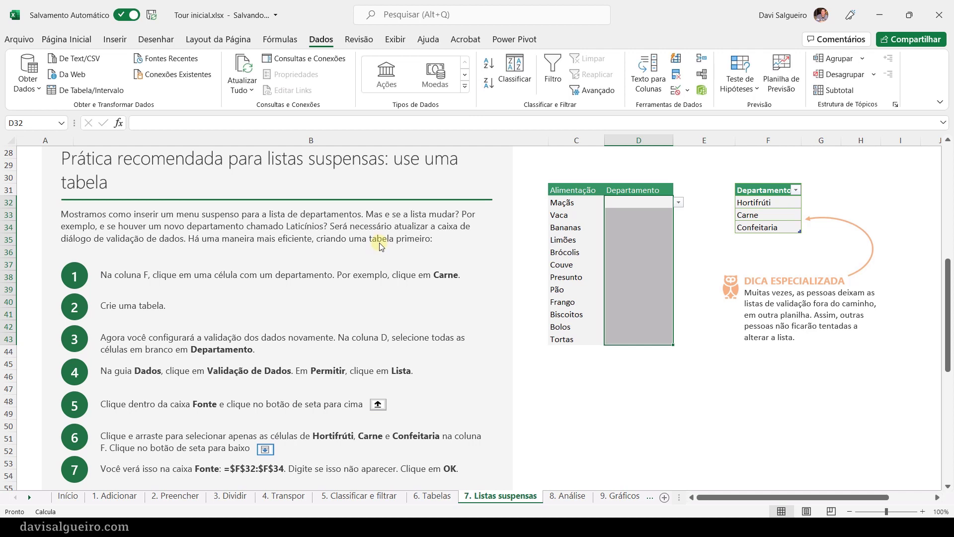
Choose Carne for Maçãs and Confeitaria for Vaca from their dropdown lists in the recommended-practice section
left_click(679, 214)
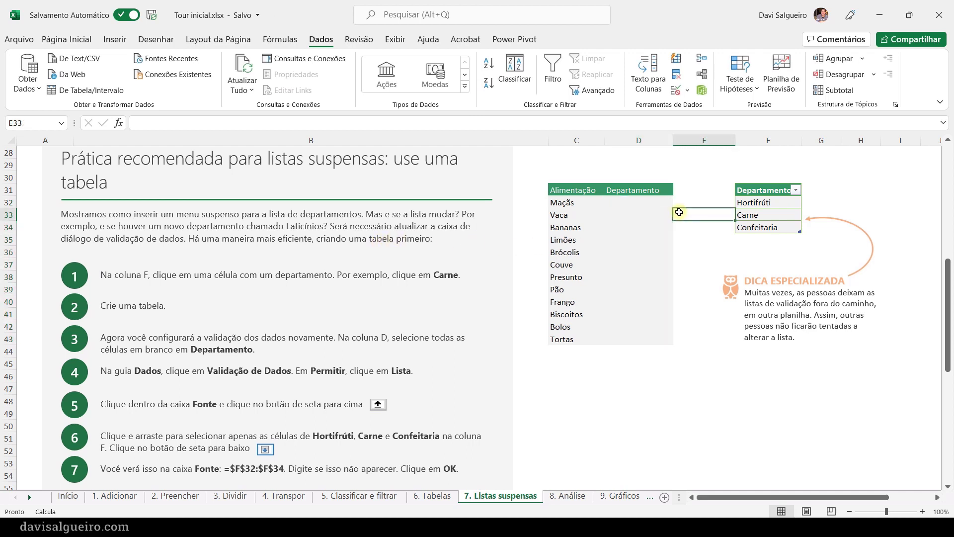
left_click(633, 204)
left_click(678, 203)
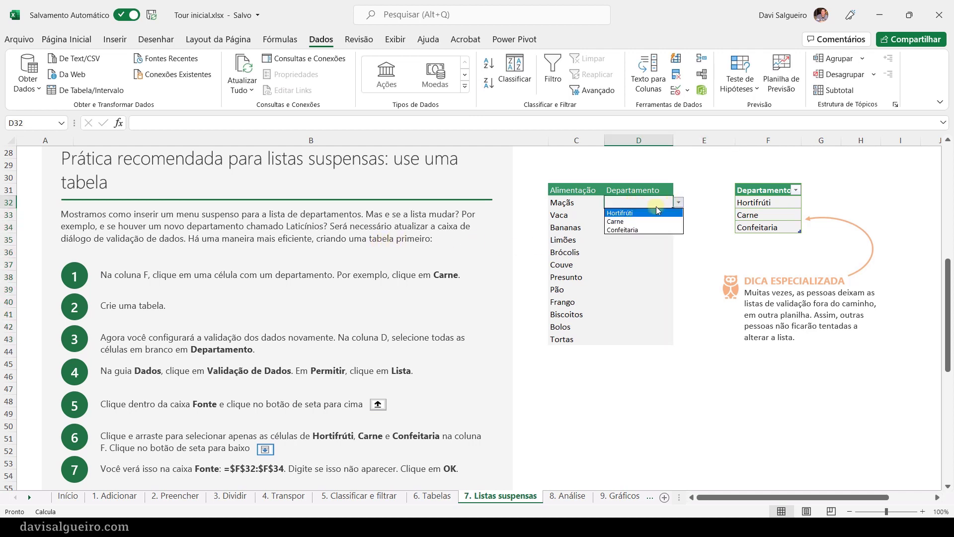
left_click(618, 221)
left_click(666, 218)
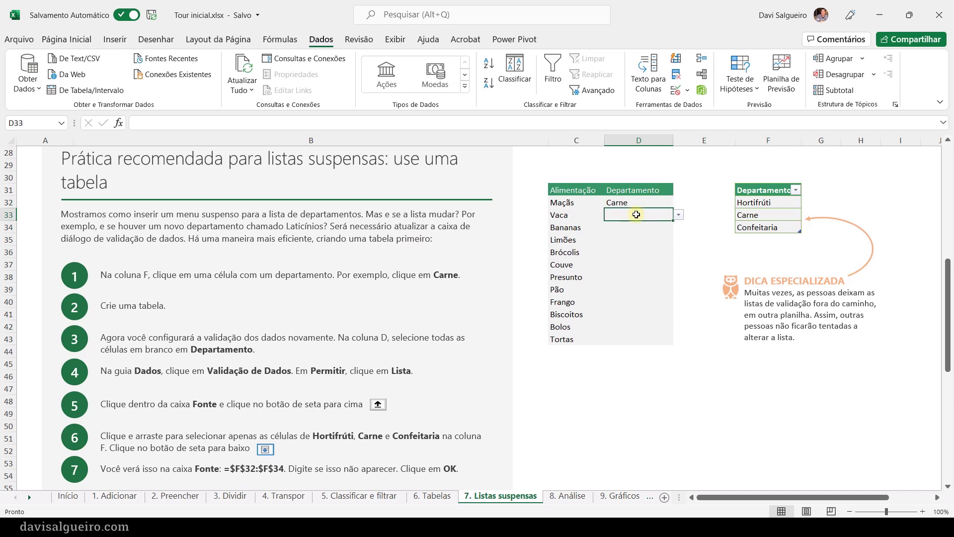
left_click(679, 214)
left_click(641, 241)
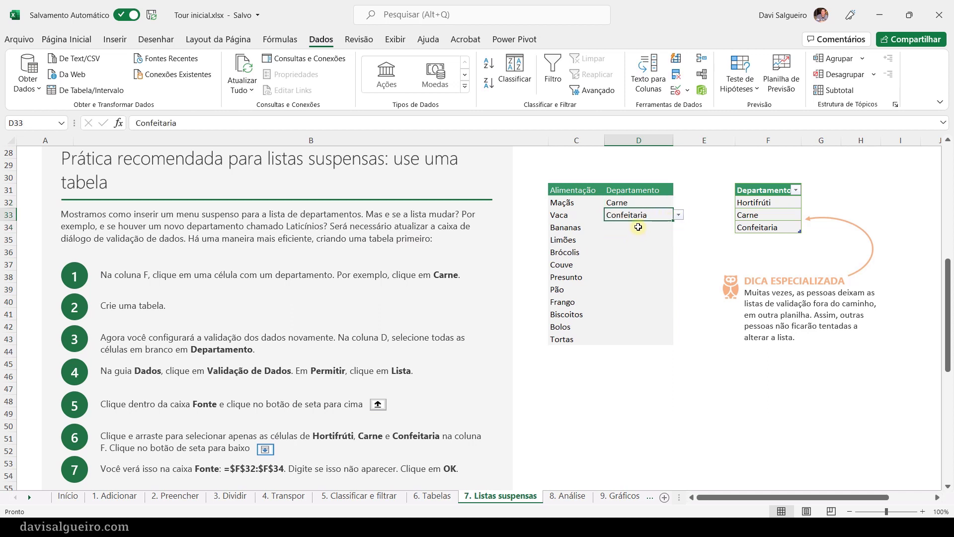
Choose Hortifrúti as the department for Bananas from its dropdown list
left_click(666, 227)
left_click(680, 232)
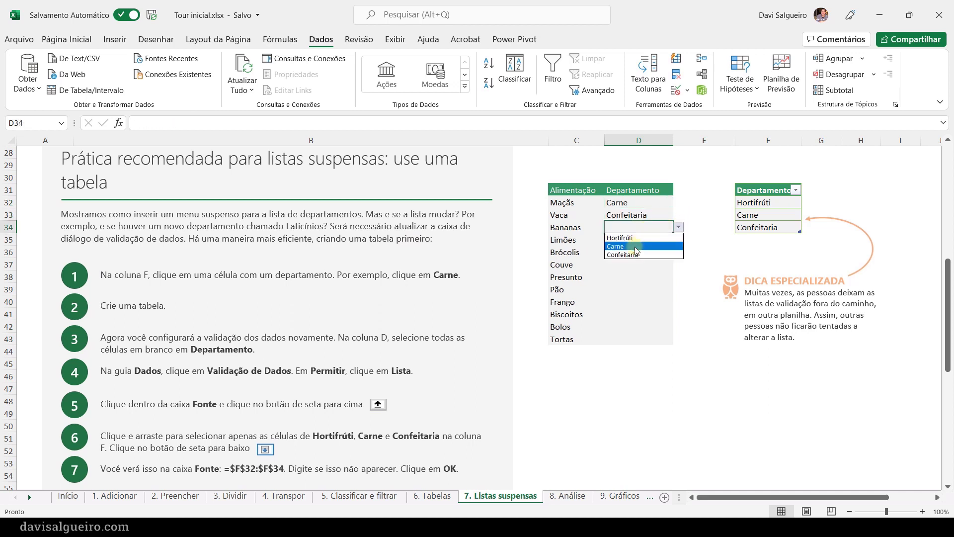
left_click(627, 238)
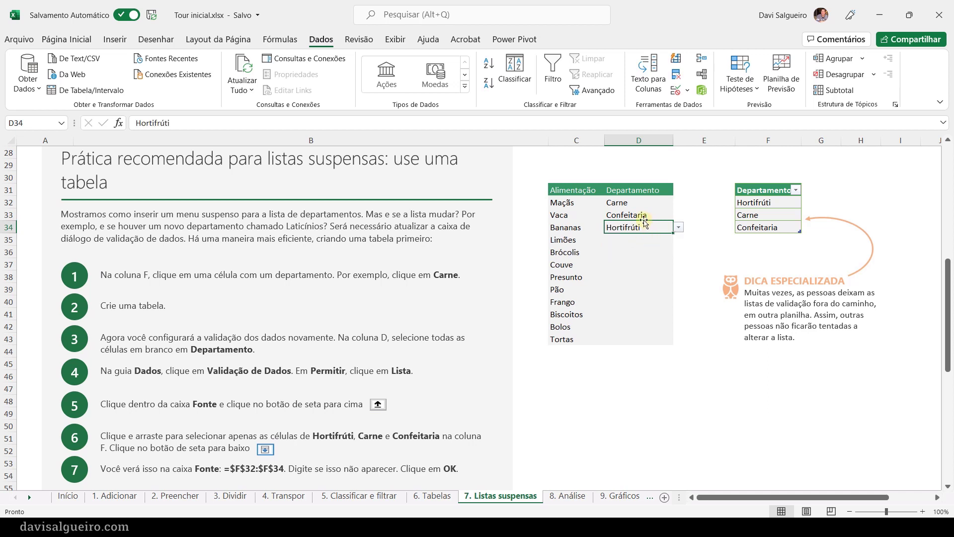
Change the department of Maçãs to Hortifrúti and that of Vaca to Carne using their dropdown lists
left_click(627, 203)
key("alt+Down")
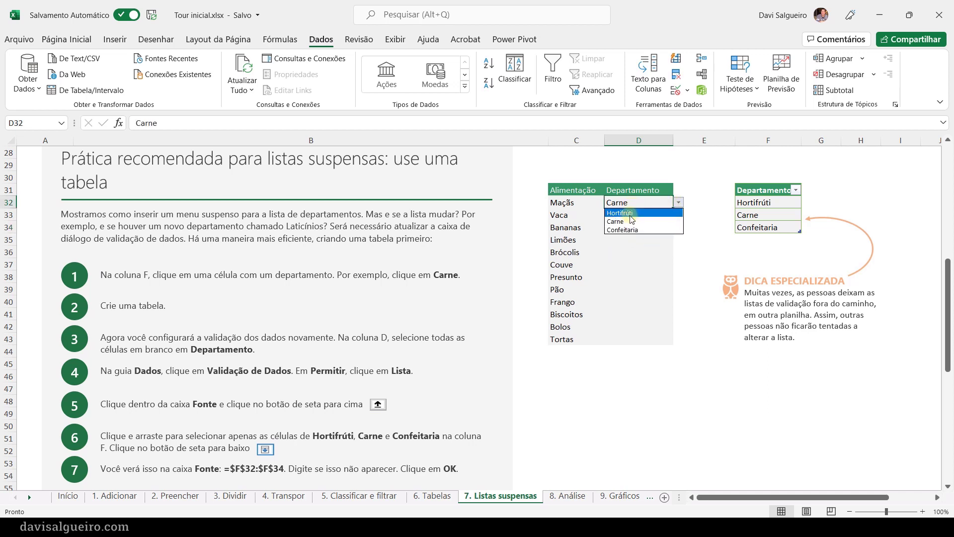
left_click(629, 214)
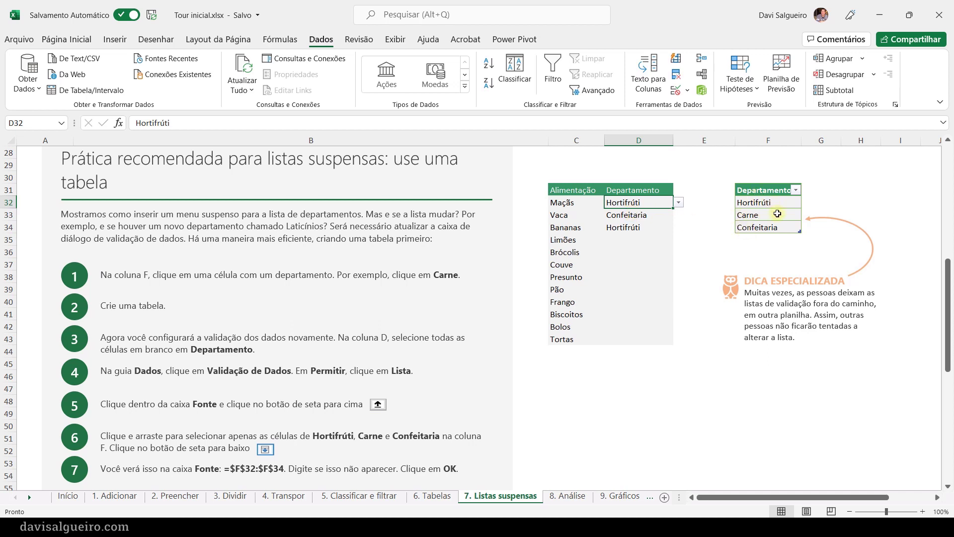
left_click(628, 217)
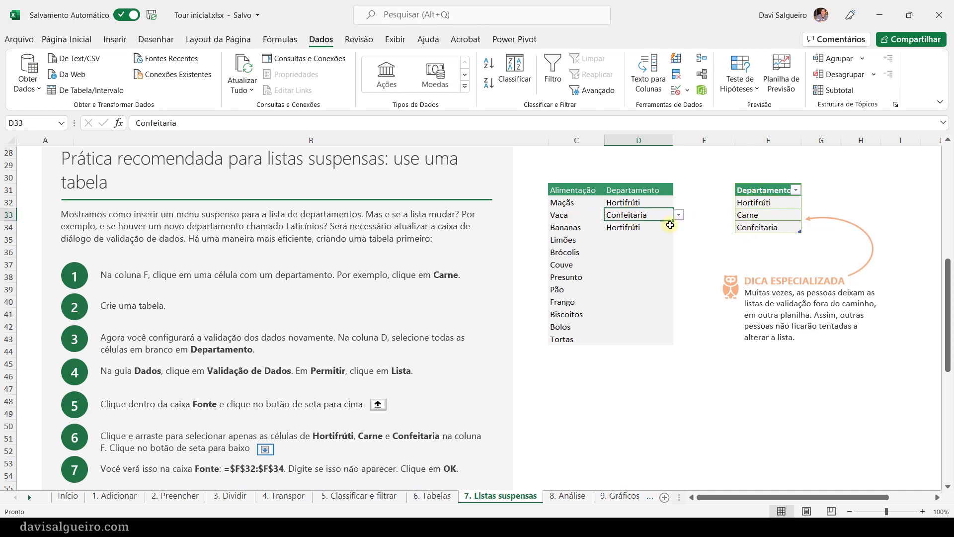
left_click(678, 214)
left_click(642, 232)
left_click(646, 228)
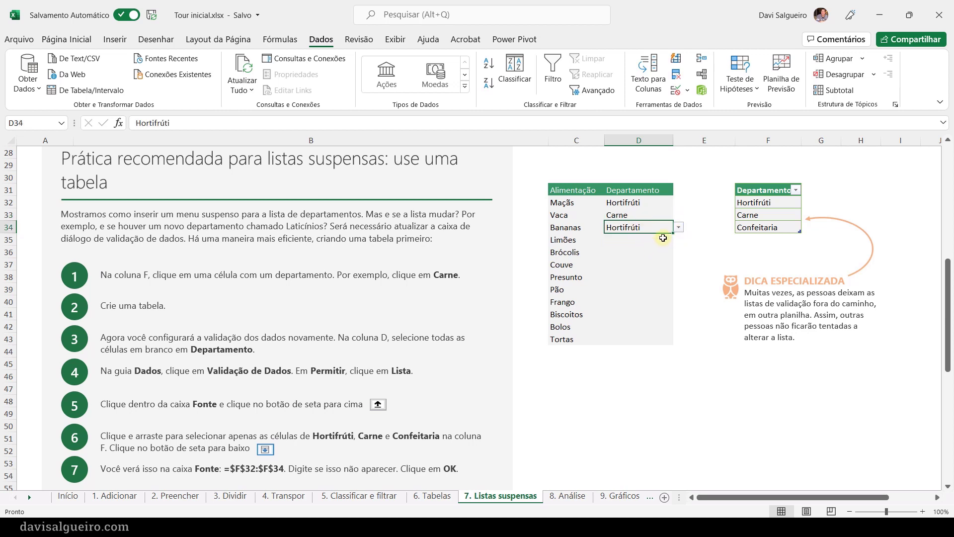
Extend the Departamento_TB table by one row to F35 and enter Bebidas as a new department
left_click(759, 239)
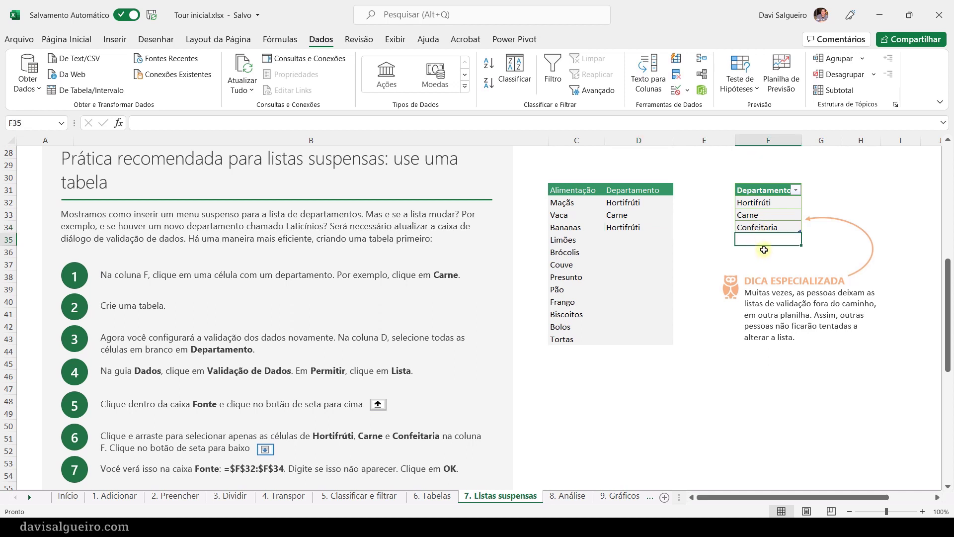
left_click_drag(799, 233, 798, 241)
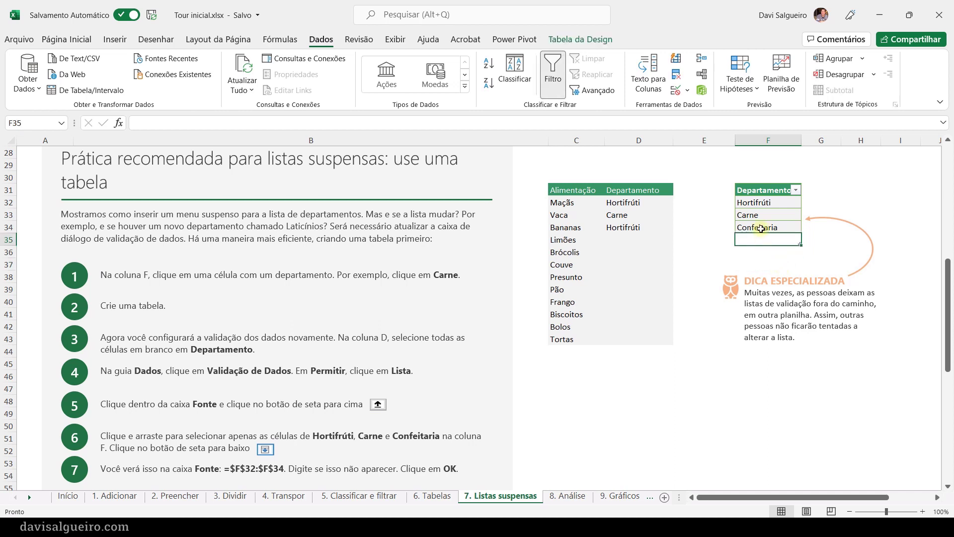
type("Bebid")
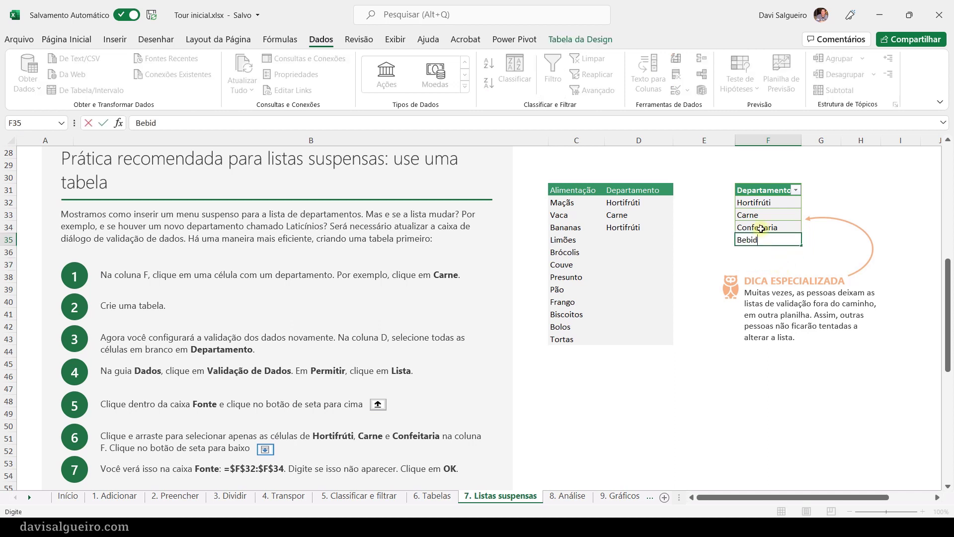
type("as")
left_click(706, 242)
Choose the new department Bebidas for Limões from its dropdown list
left_click(639, 238)
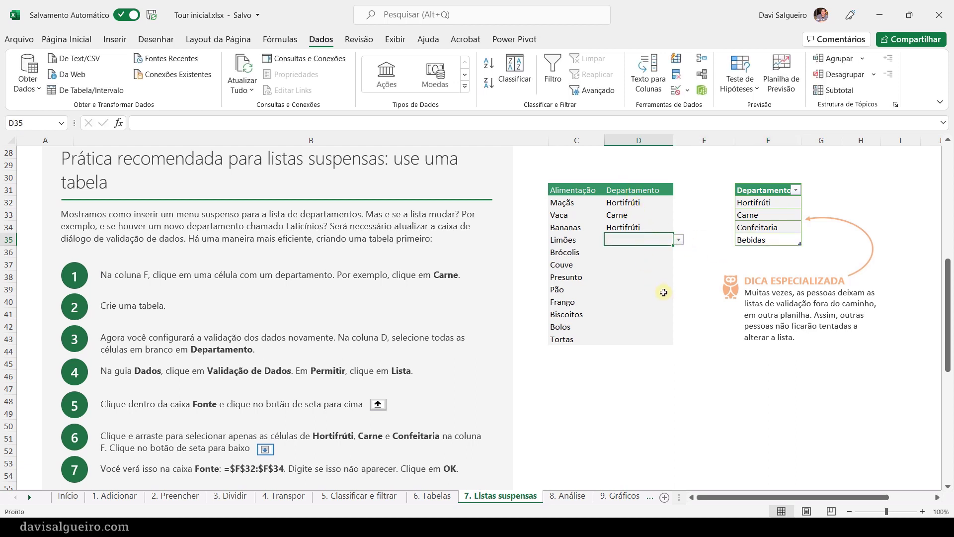
left_click(678, 240)
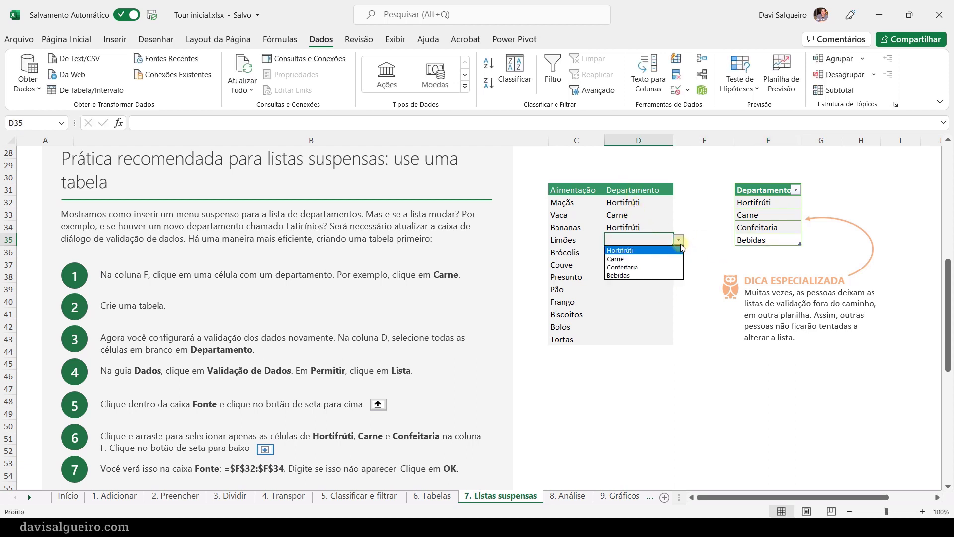
left_click(619, 276)
left_click(636, 254)
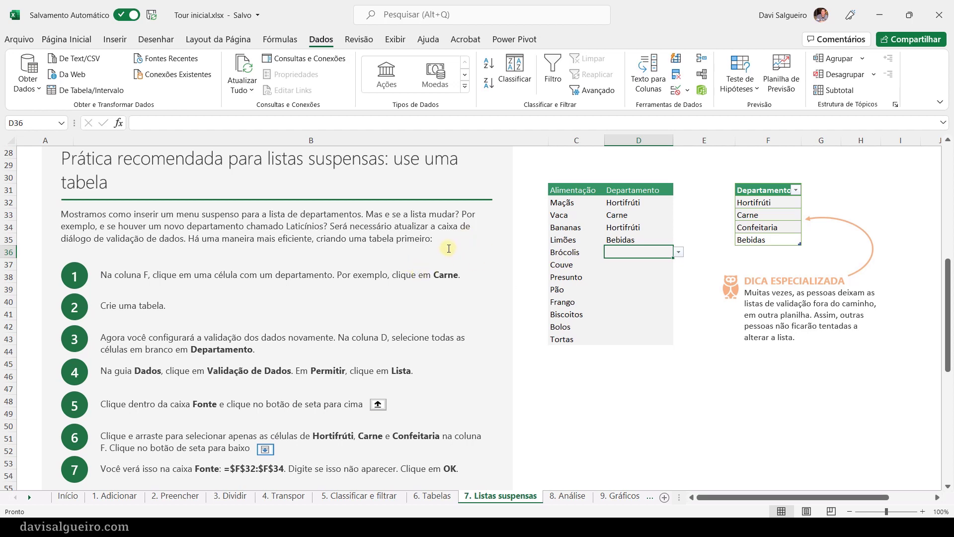
scroll(328, 318, "down", 8)
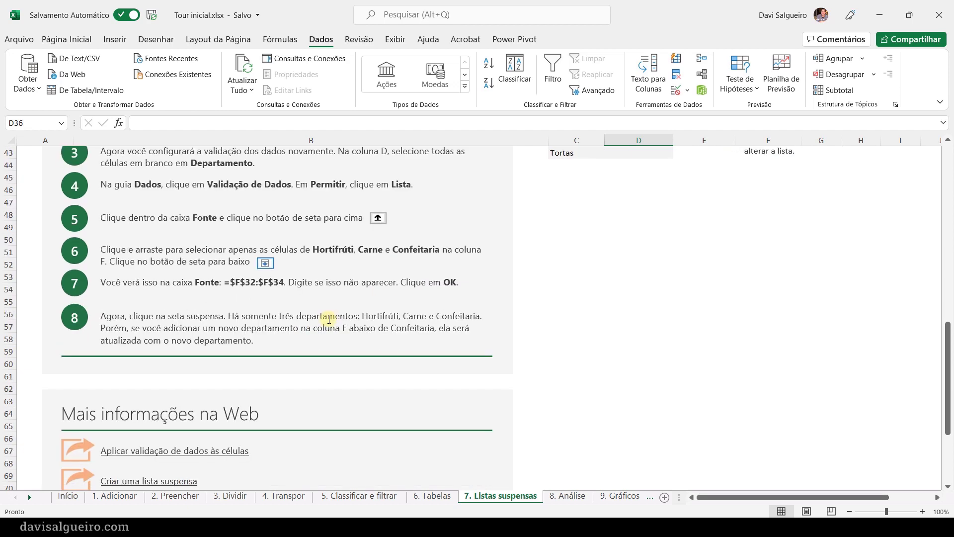